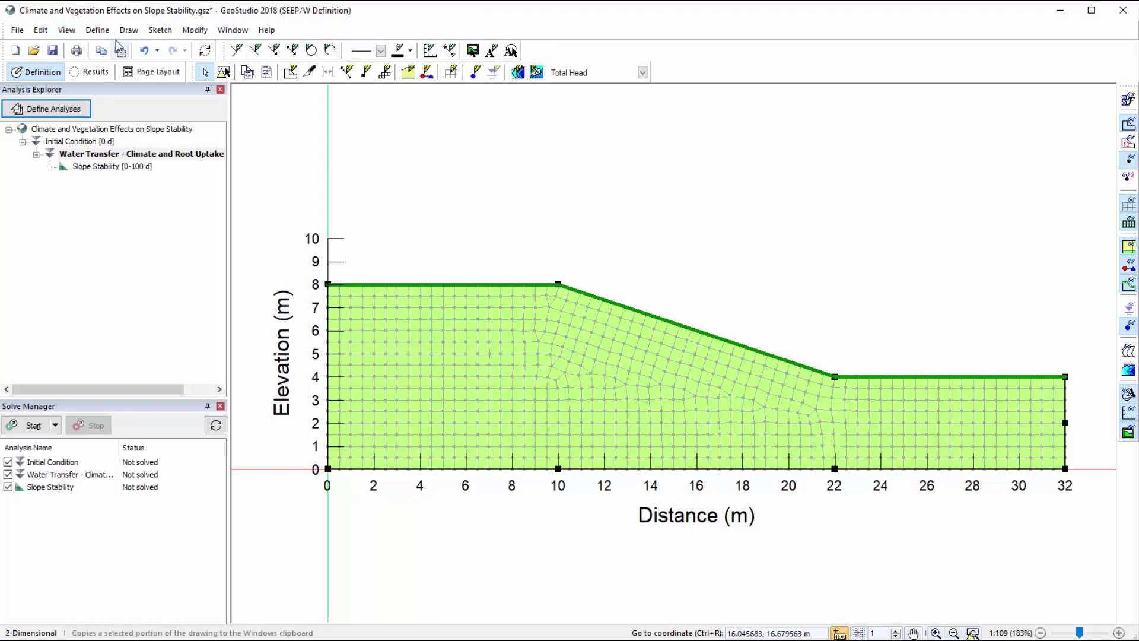
- Review the Site Climate boundary condition's vegetation data, then close the boundary conditions window
{"action": "left_click", "coordinate": [101, 33]}
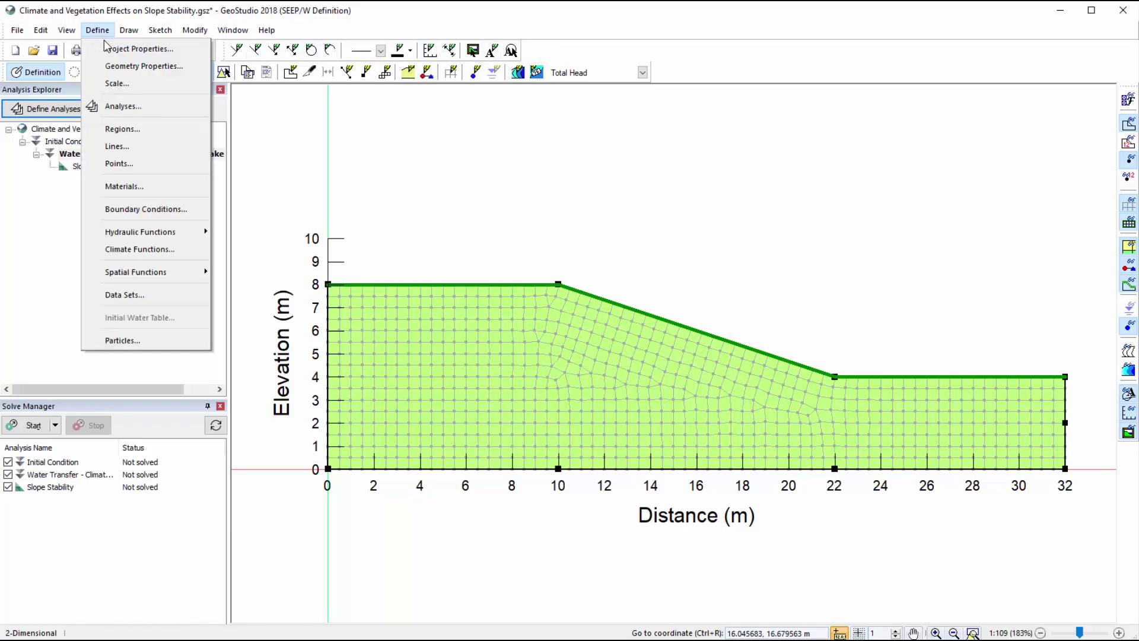
{"action": "left_click", "coordinate": [132, 210]}
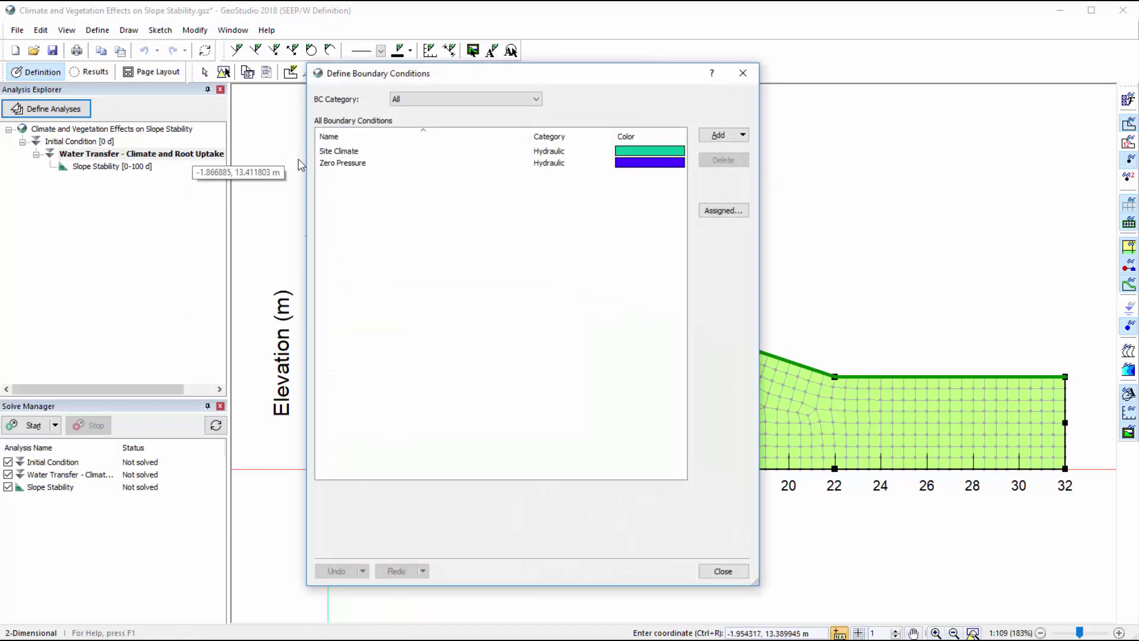
{"action": "left_click", "coordinate": [324, 153]}
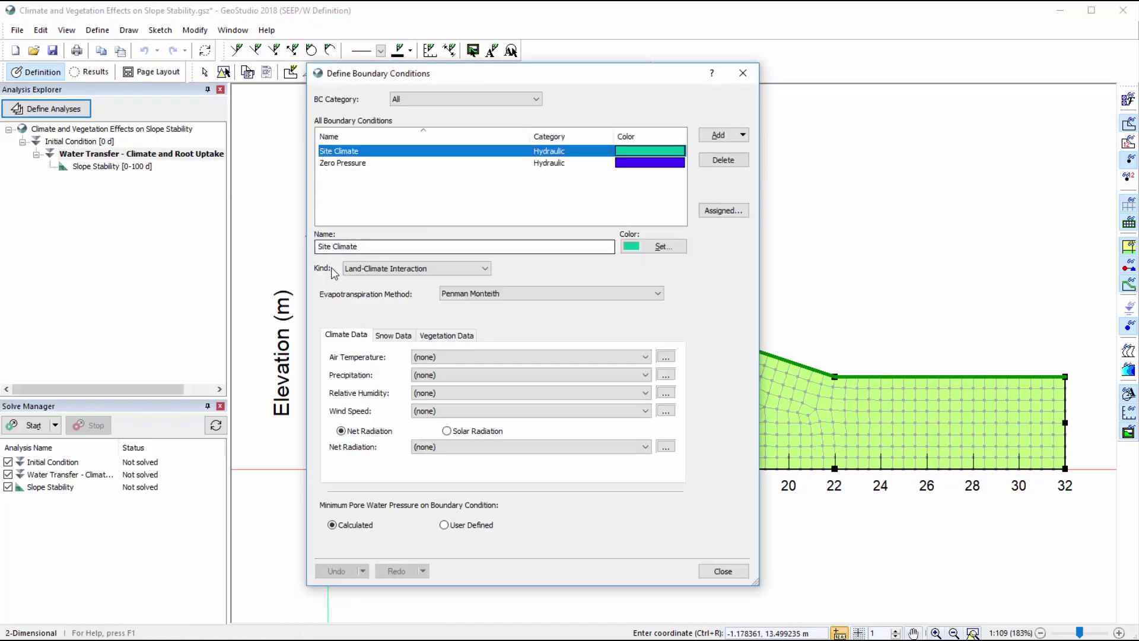
{"action": "left_click", "coordinate": [433, 337]}
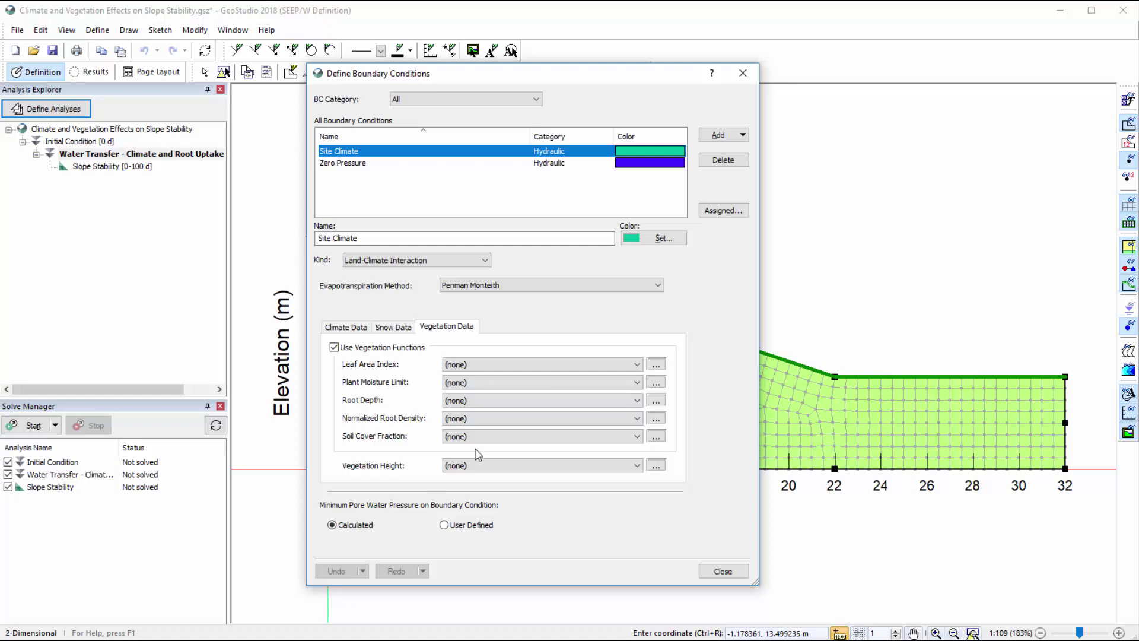
{"action": "left_click", "coordinate": [723, 570]}
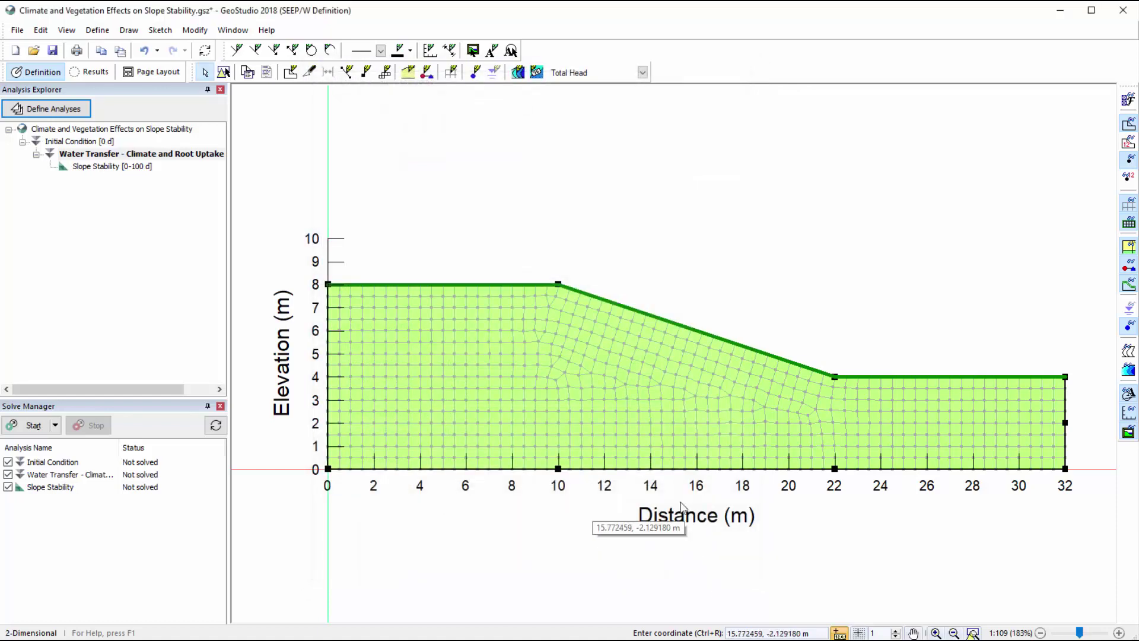
- Add a new data set from ClimateData.csv in the Data Set Import folder
{"action": "left_click", "coordinate": [97, 30]}
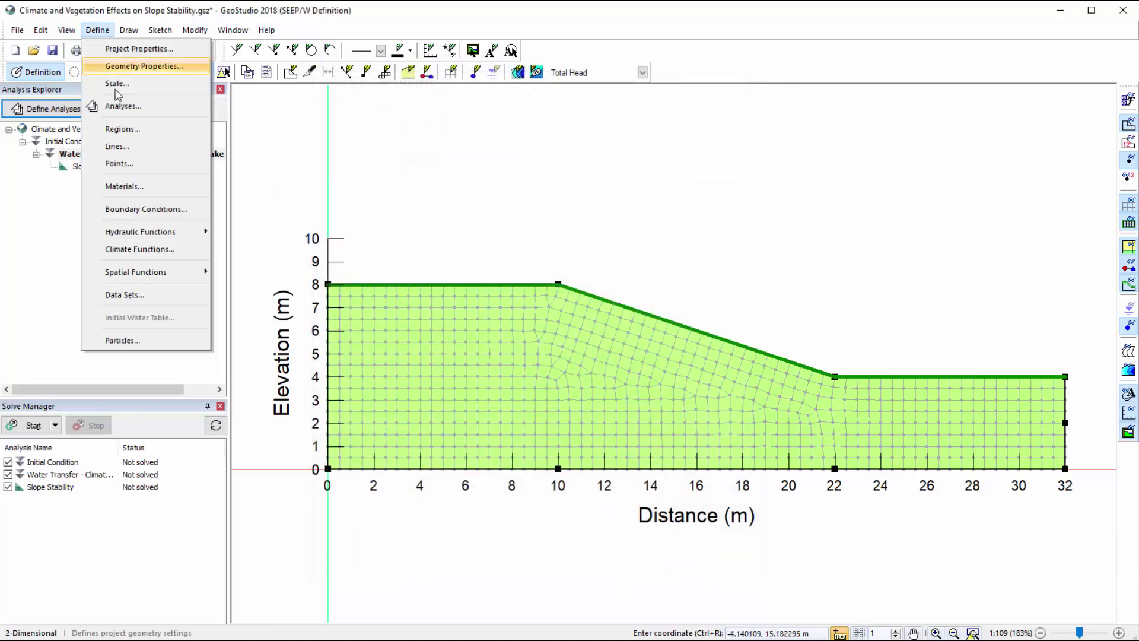
{"action": "left_click", "coordinate": [145, 295]}
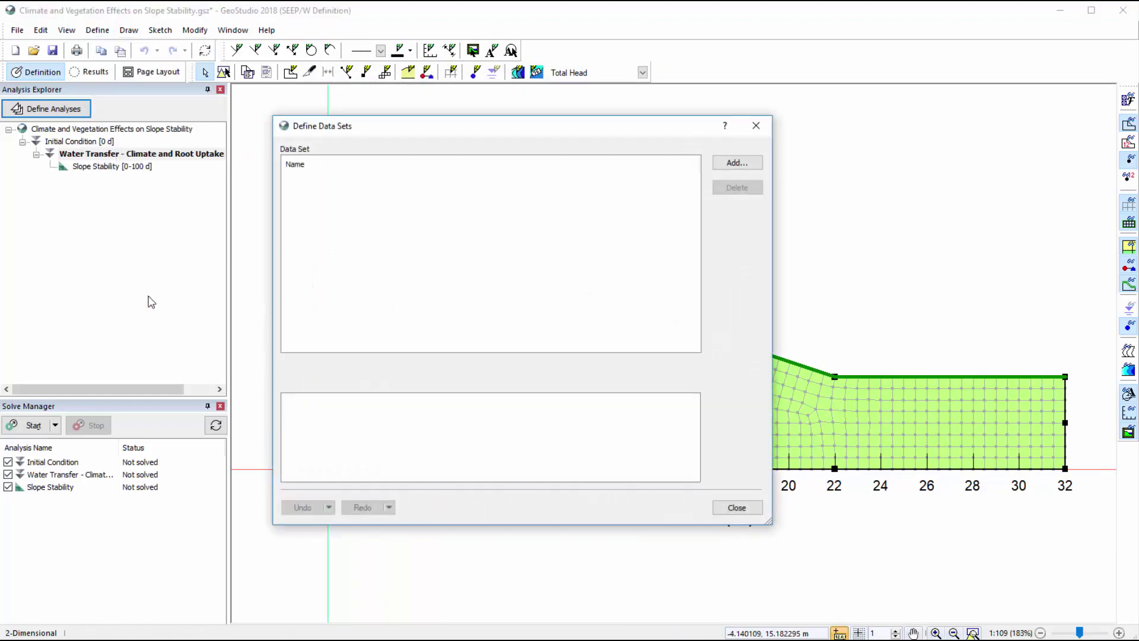
{"action": "left_click", "coordinate": [736, 163]}
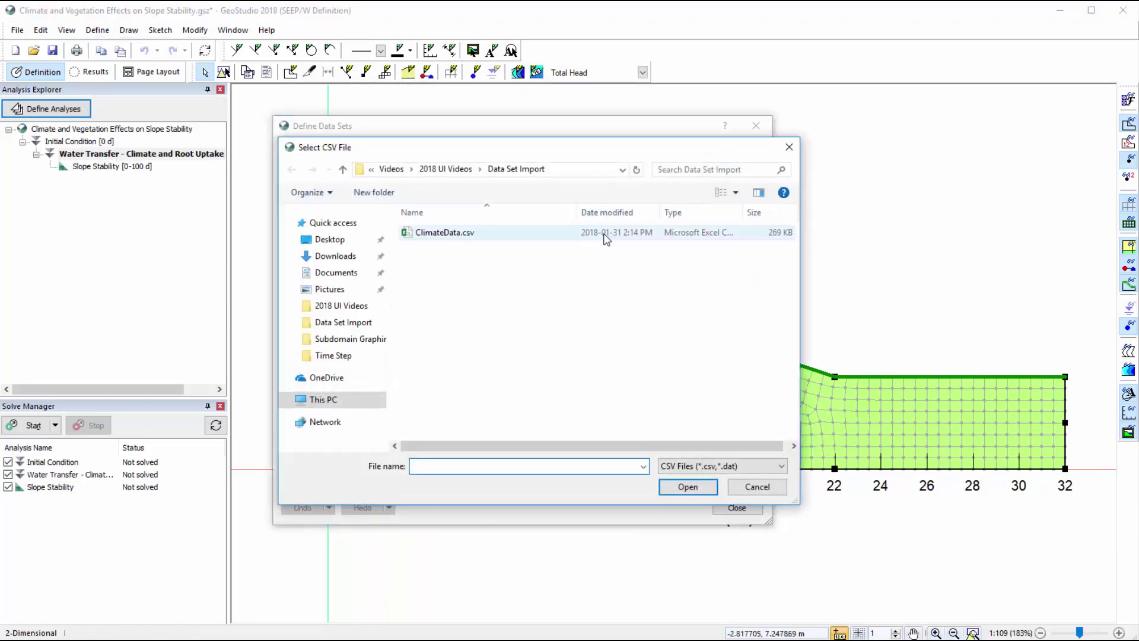
{"action": "left_click", "coordinate": [605, 232]}
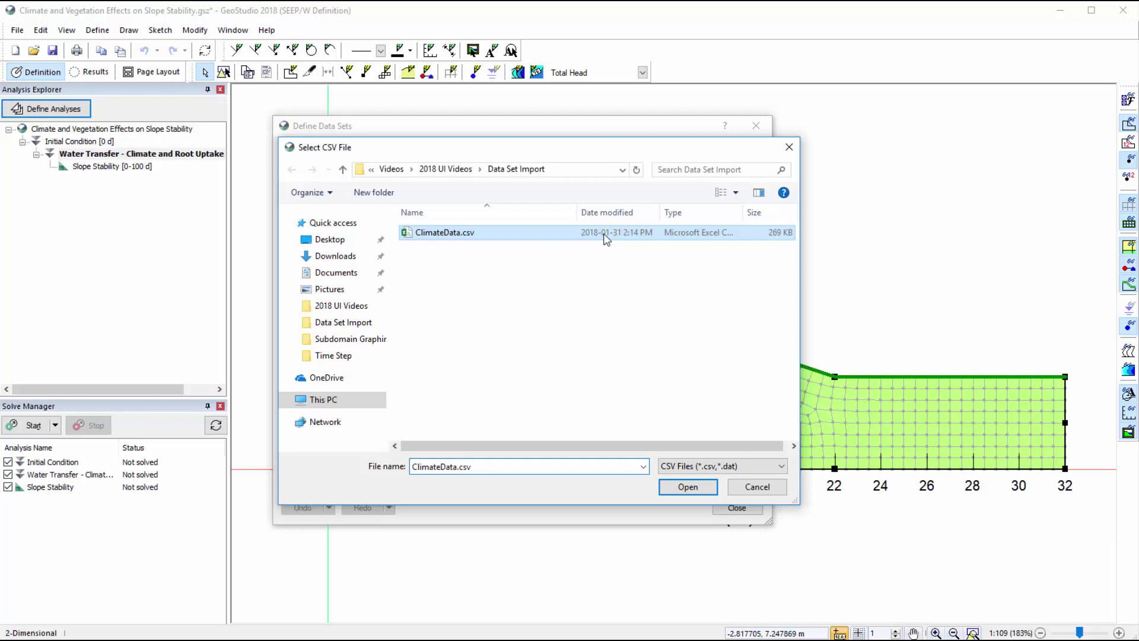
{"action": "left_click", "coordinate": [671, 487]}
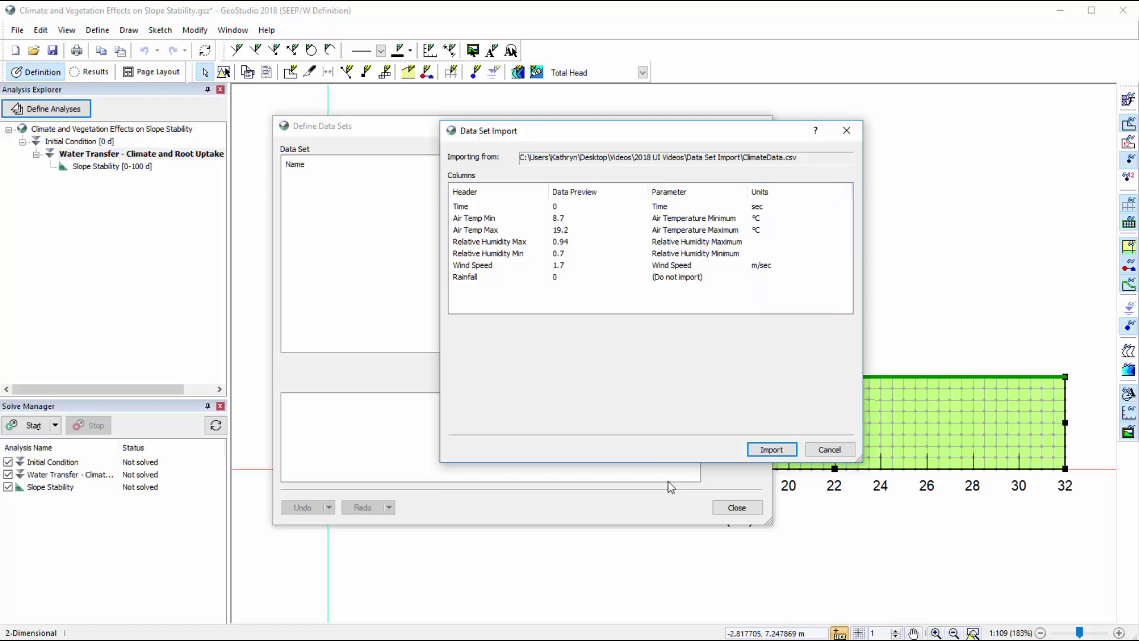
- Keep the Time column mapped to Time and set its units to days (d)
{"action": "left_click", "coordinate": [661, 207]}
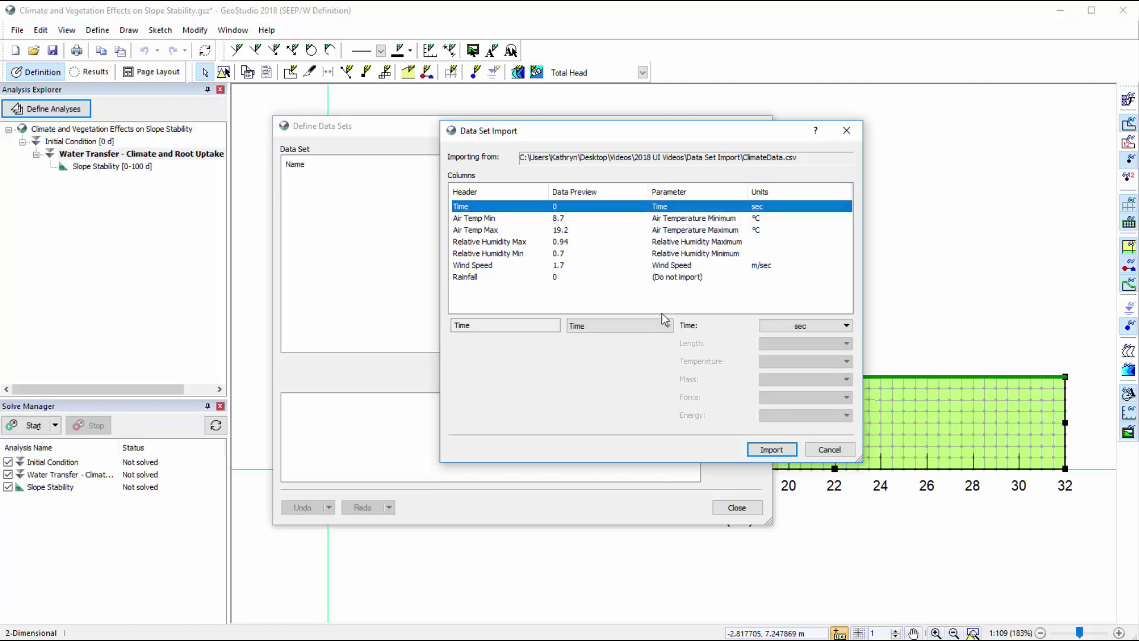
{"action": "left_click", "coordinate": [669, 325]}
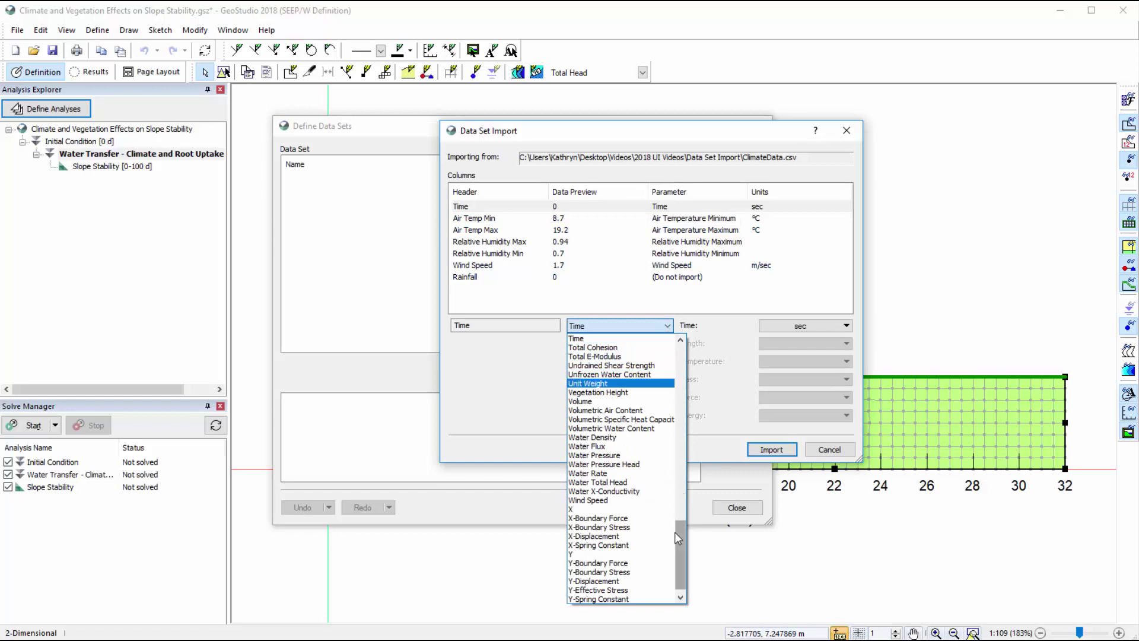
{"action": "left_click_drag", "start_coordinate": [676, 532], "coordinate": [682, 351]}
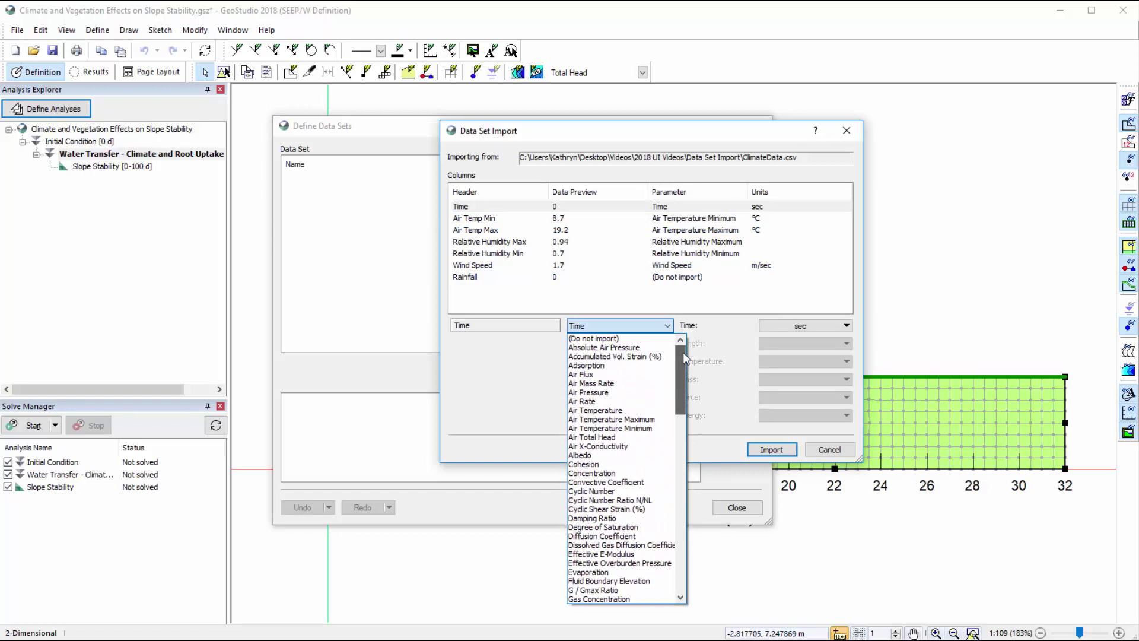
{"action": "left_click", "coordinate": [716, 356]}
{"action": "left_click", "coordinate": [843, 326]}
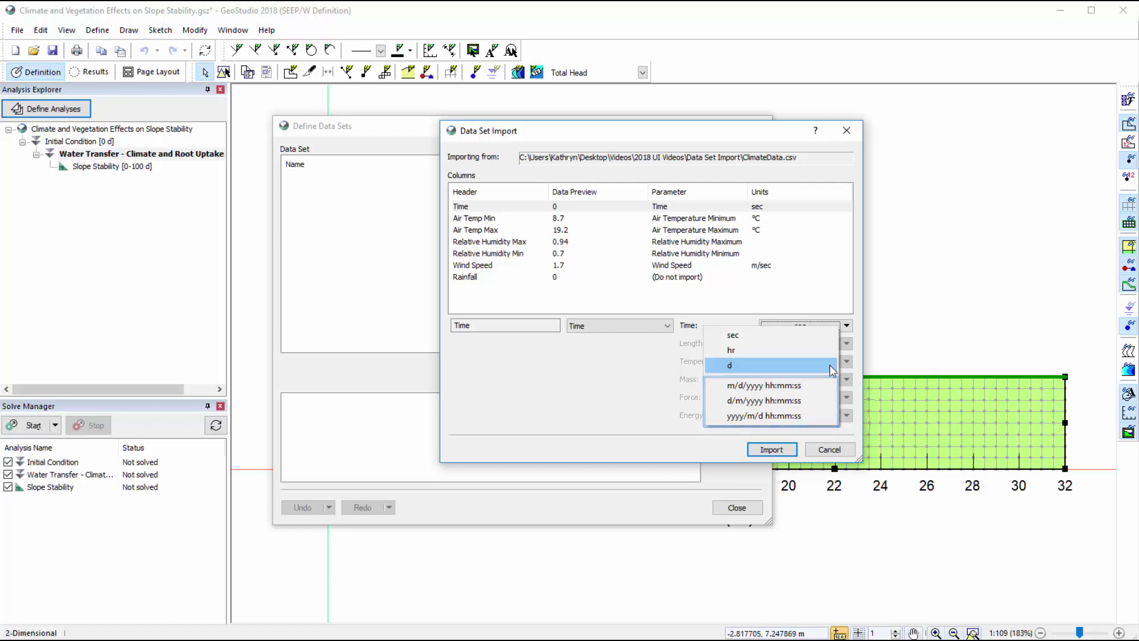
{"action": "left_click", "coordinate": [830, 365]}
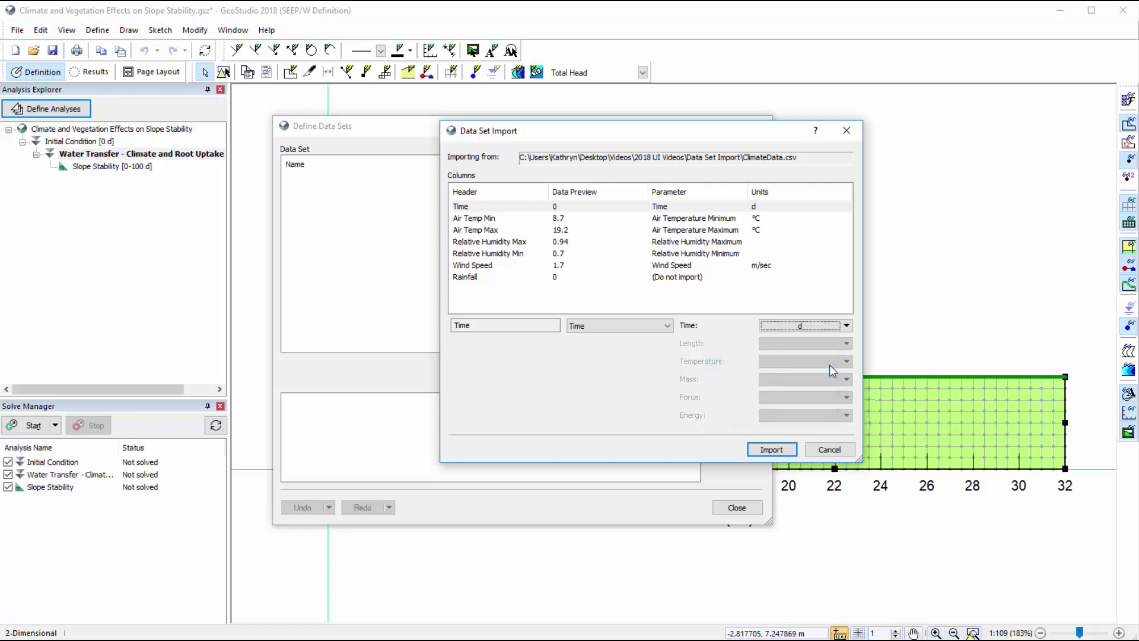
{"action": "left_click", "coordinate": [662, 279]}
- Map the Rainfall column to the Precipitation parameter
{"action": "left_click", "coordinate": [664, 325]}
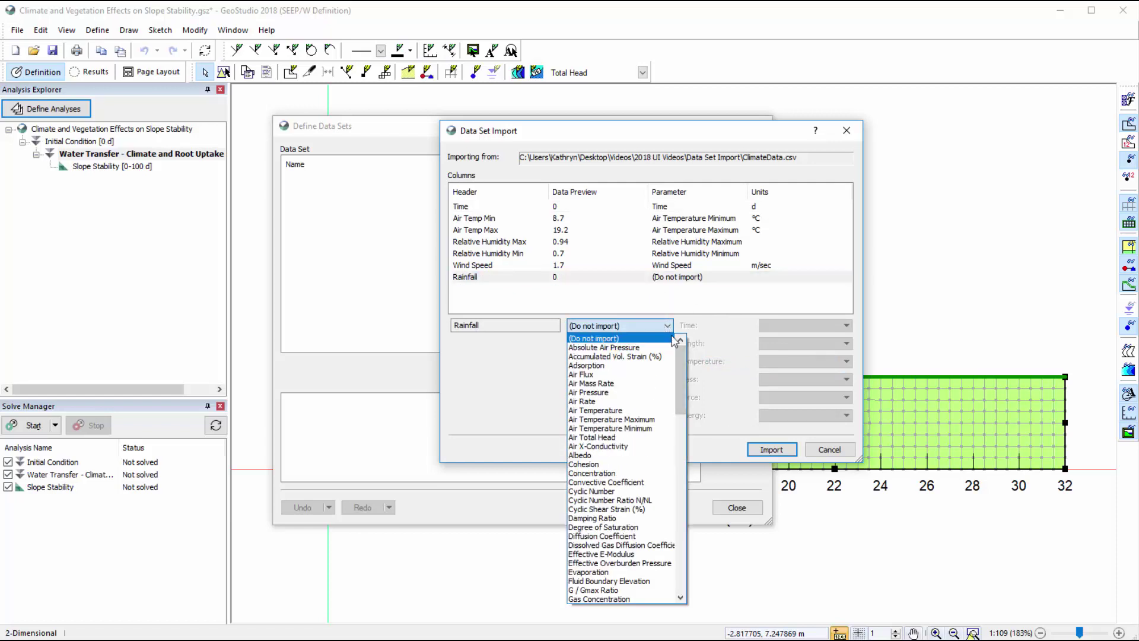
{"action": "left_click_drag", "start_coordinate": [681, 358], "coordinate": [682, 452]}
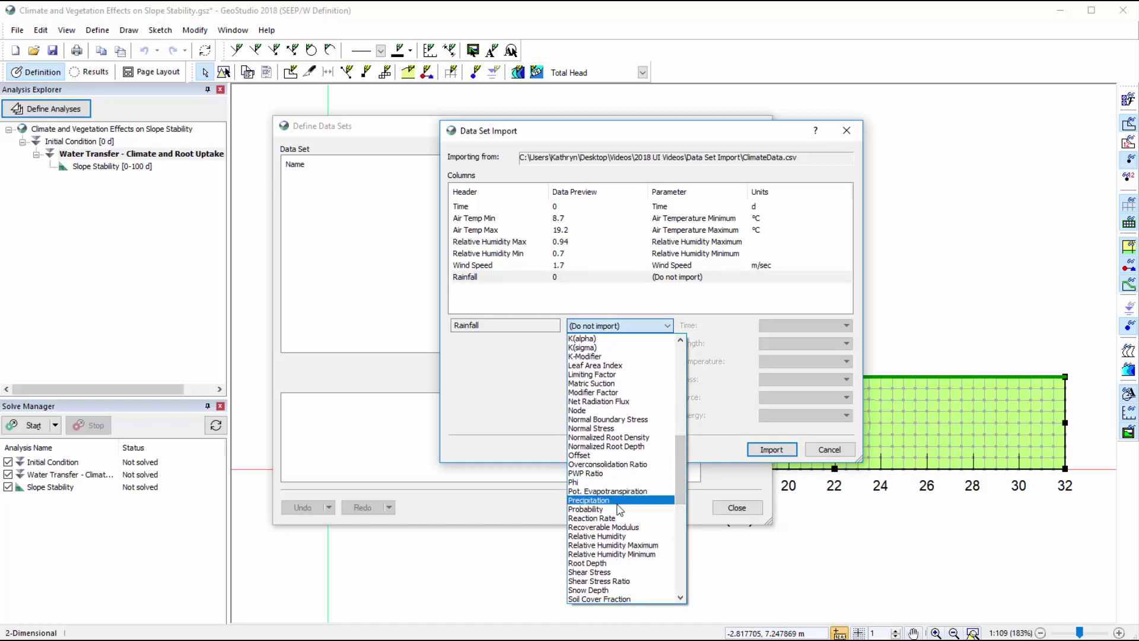
{"action": "left_click", "coordinate": [620, 501]}
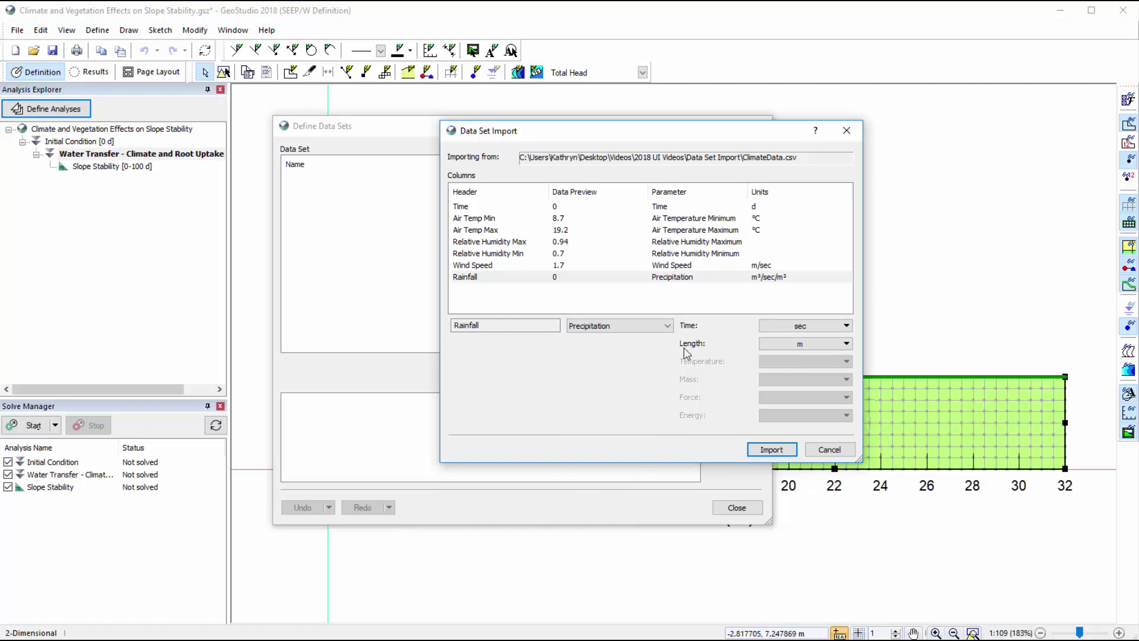
- Set Wind Speed to (Do not import) and import the mapped climate columns
{"action": "left_click", "coordinate": [666, 268]}
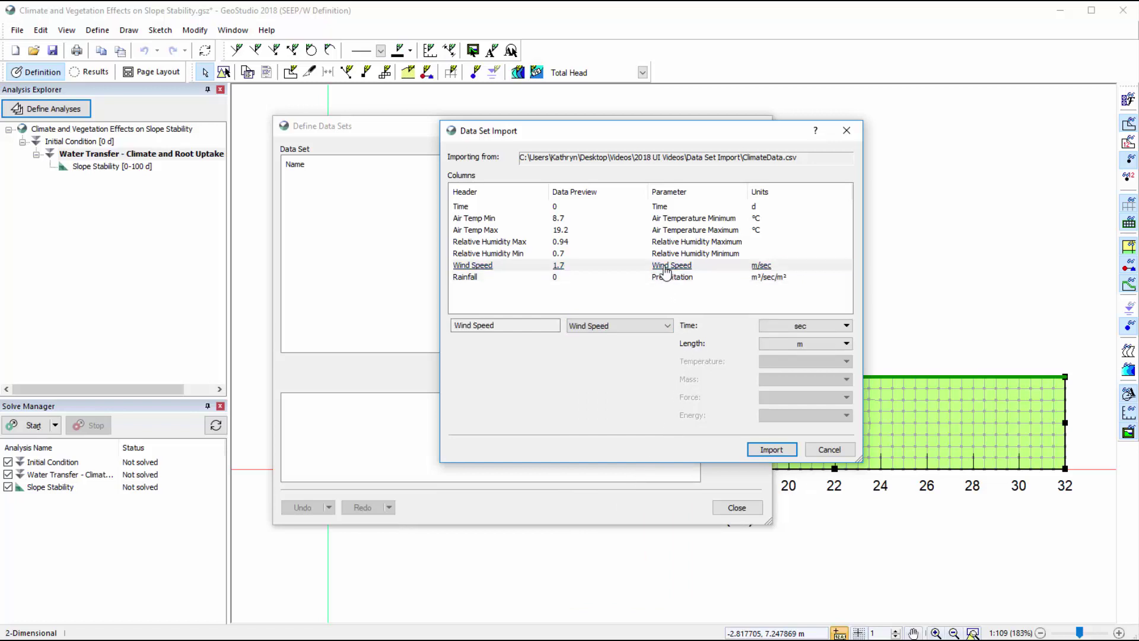
{"action": "left_click", "coordinate": [667, 326]}
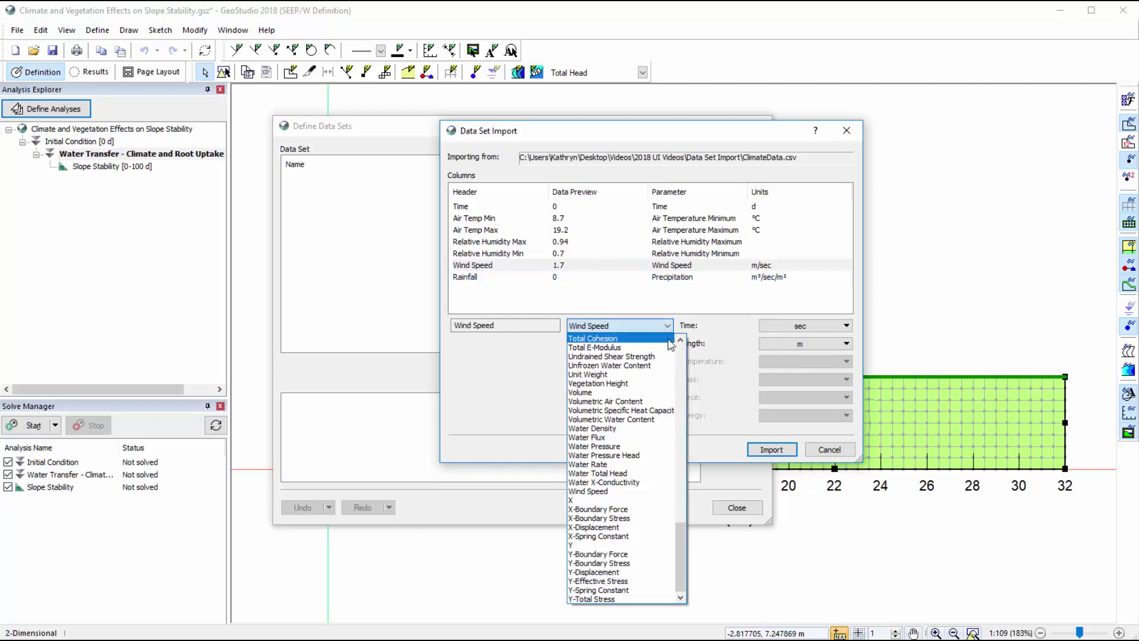
{"action": "left_click_drag", "start_coordinate": [680, 572], "coordinate": [683, 351]}
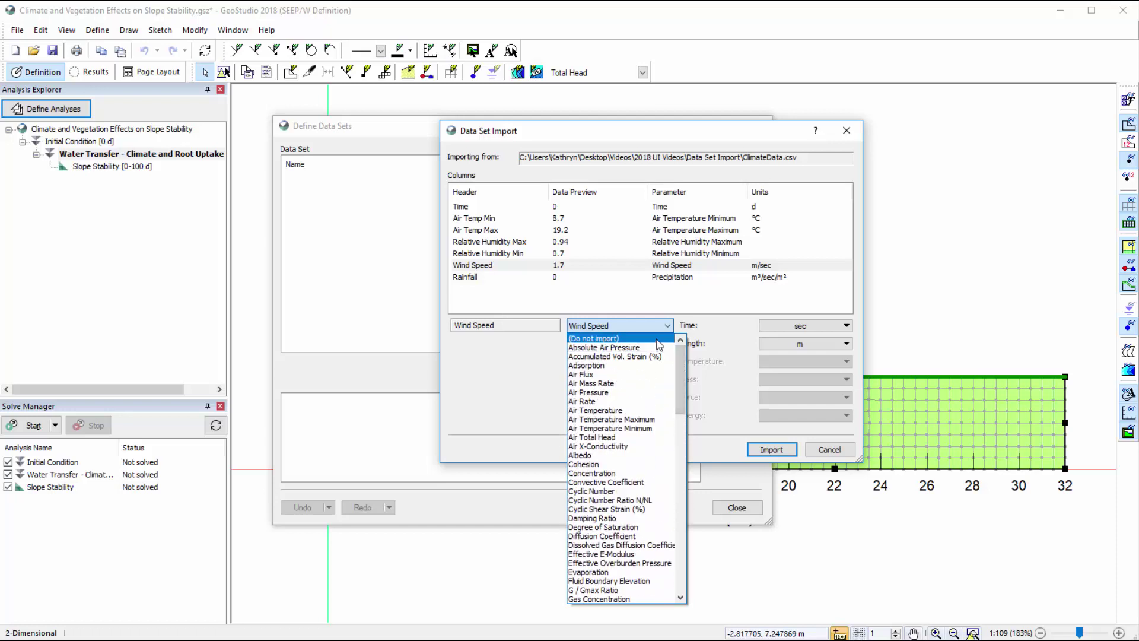
{"action": "left_click", "coordinate": [657, 339]}
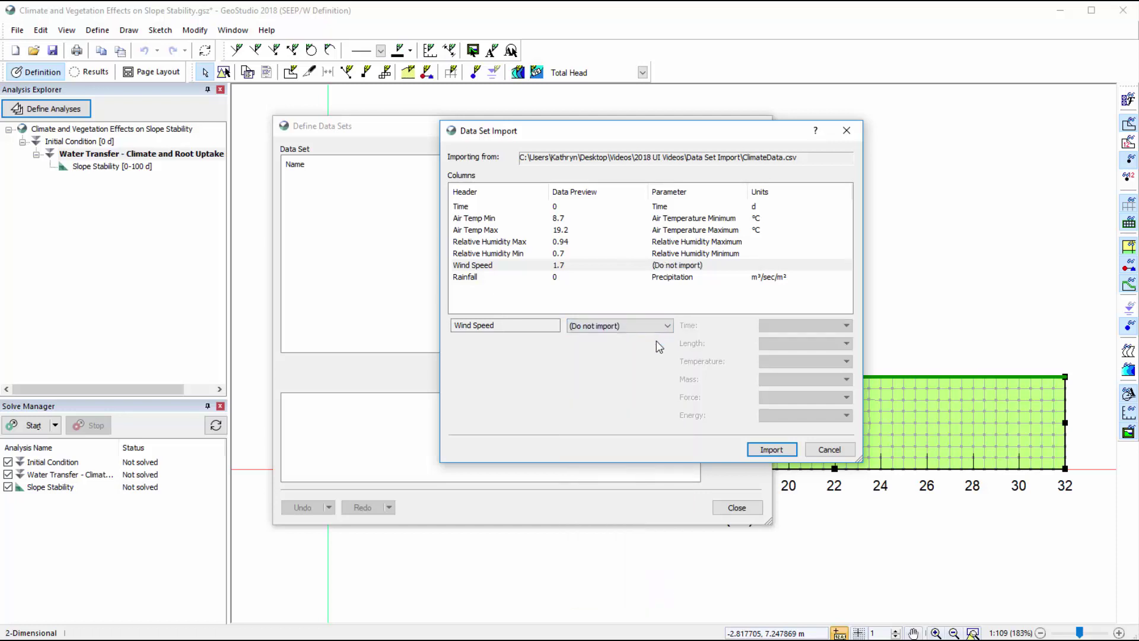
{"action": "left_click", "coordinate": [762, 453]}
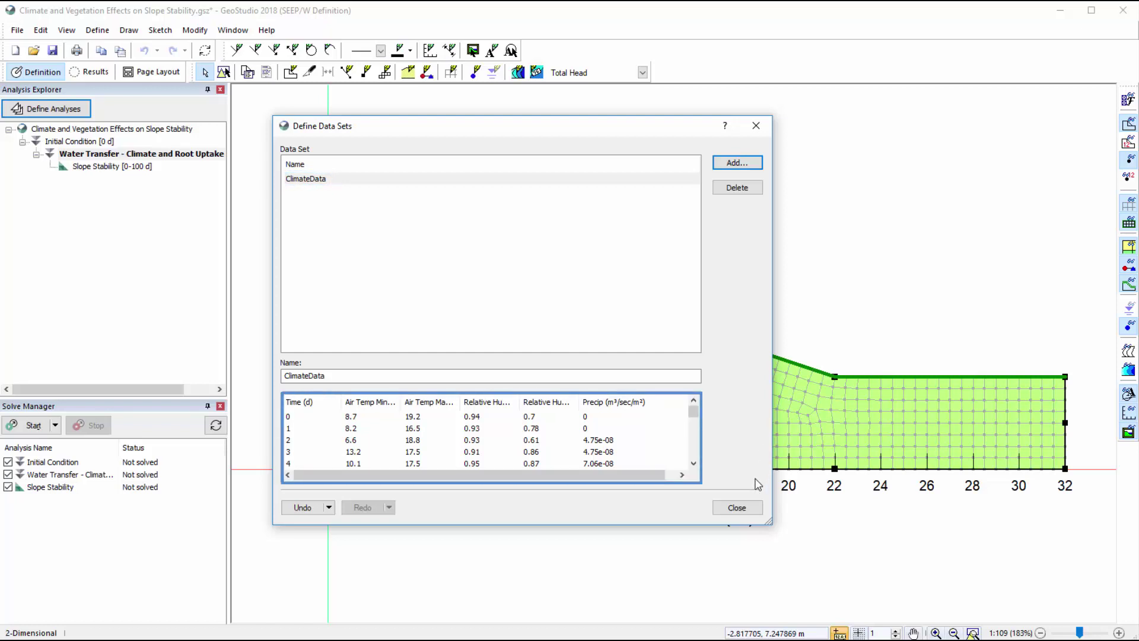
- Close the Define Data Sets list with ClimateData stored, returning to the slope model
{"action": "left_click", "coordinate": [737, 507]}
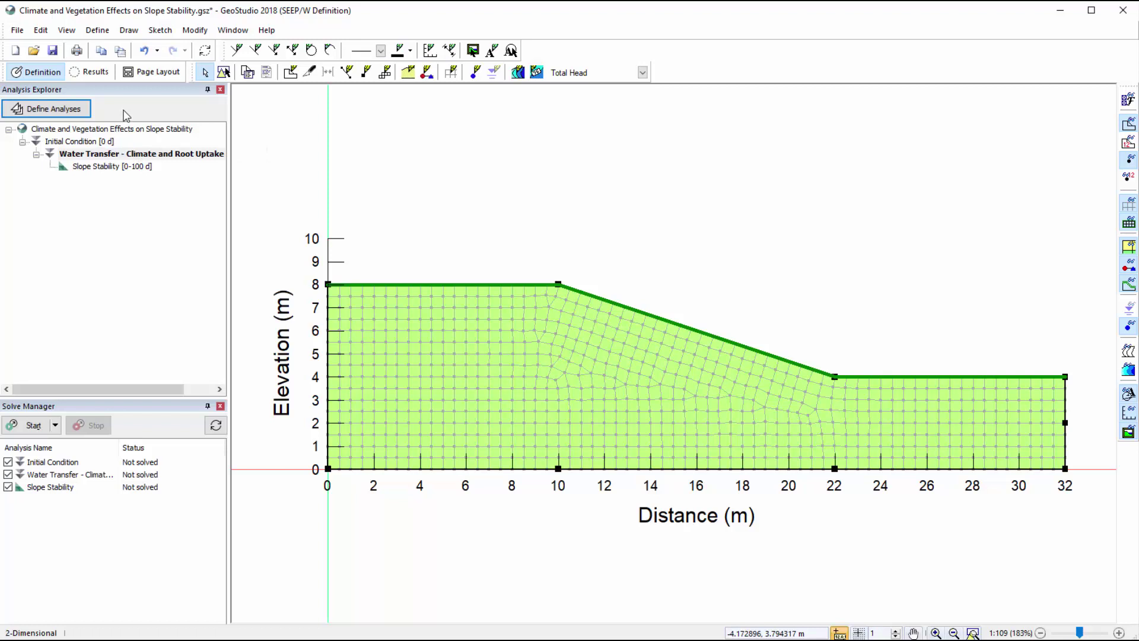
- Add a Linear Data Point air-temperature function for Site Climate drawing from the ClimateData data set
{"action": "left_click", "coordinate": [97, 31]}
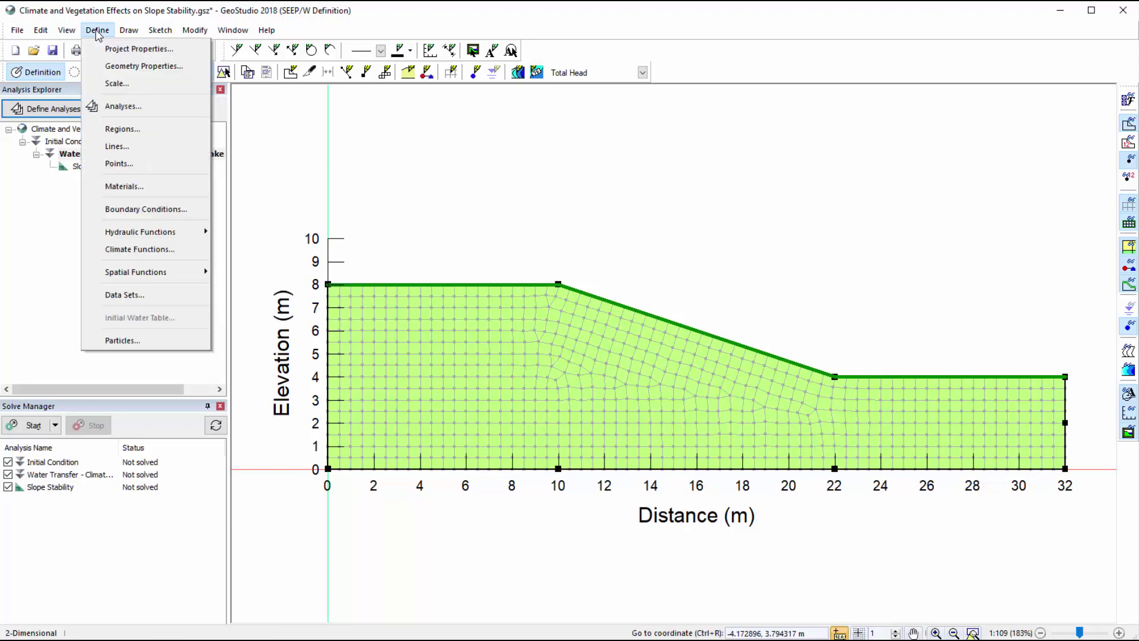
{"action": "left_click", "coordinate": [114, 211]}
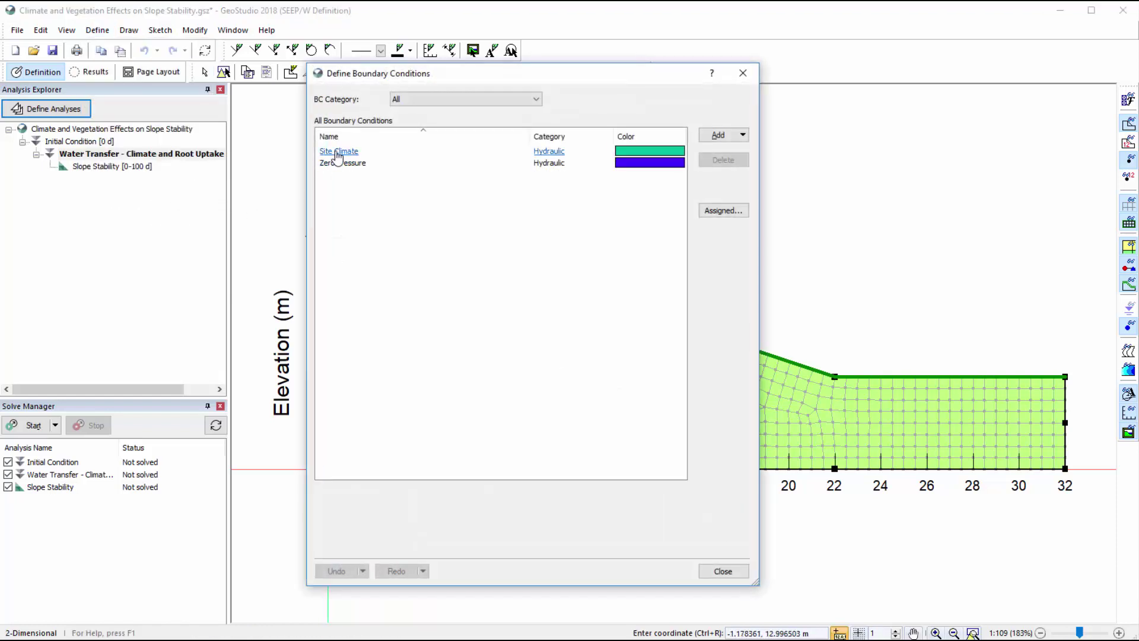
{"action": "left_click", "coordinate": [338, 153]}
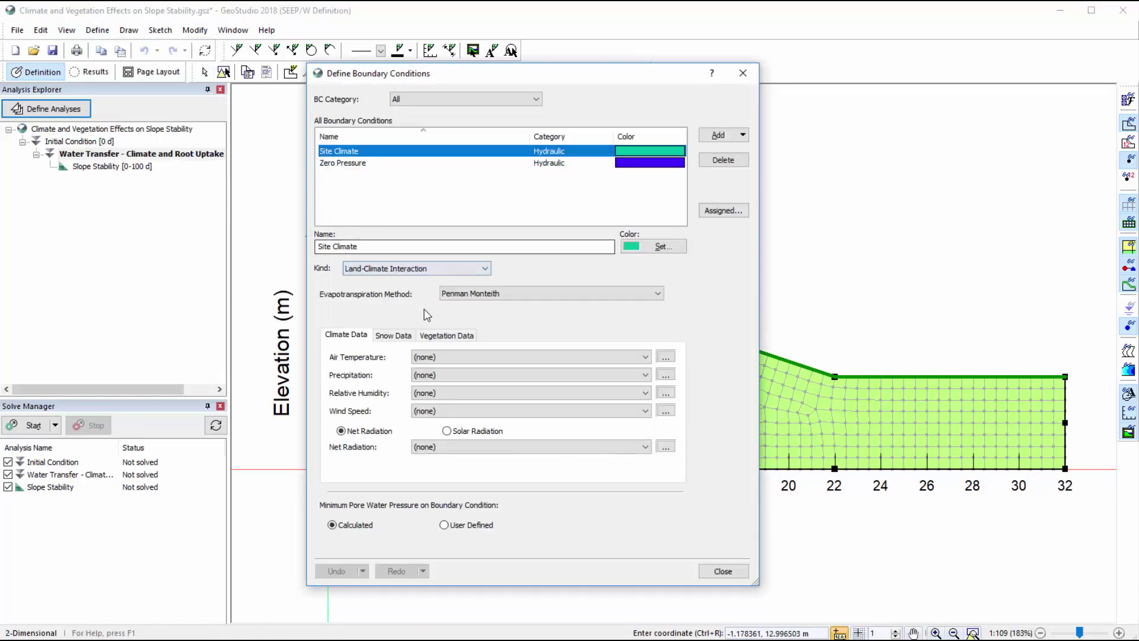
{"action": "left_click", "coordinate": [670, 358]}
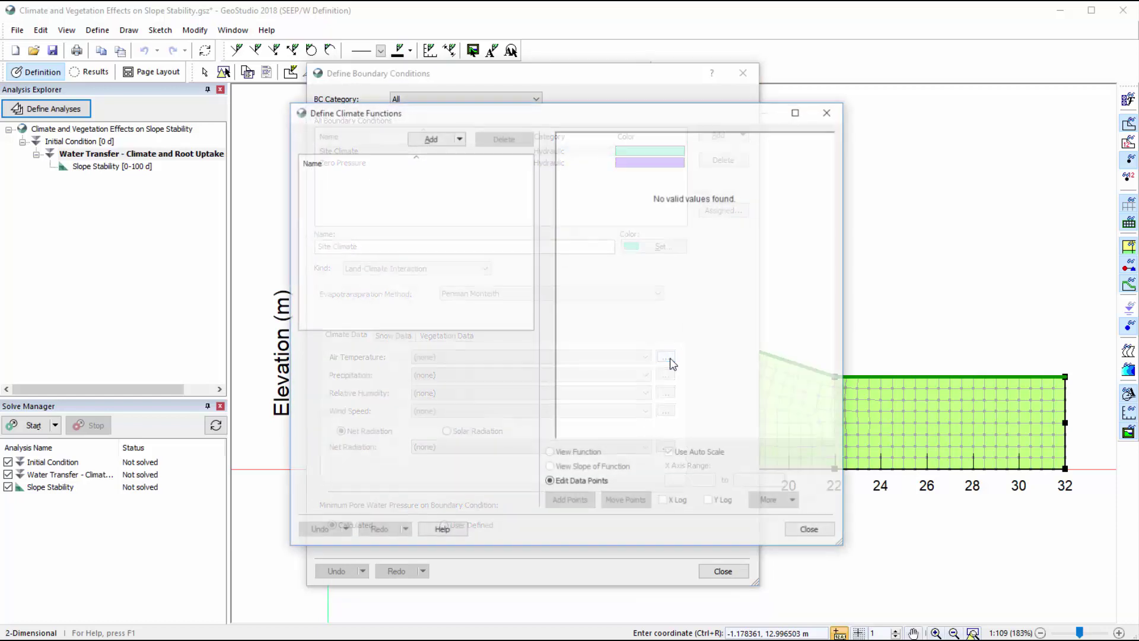
{"action": "left_click", "coordinate": [431, 138]}
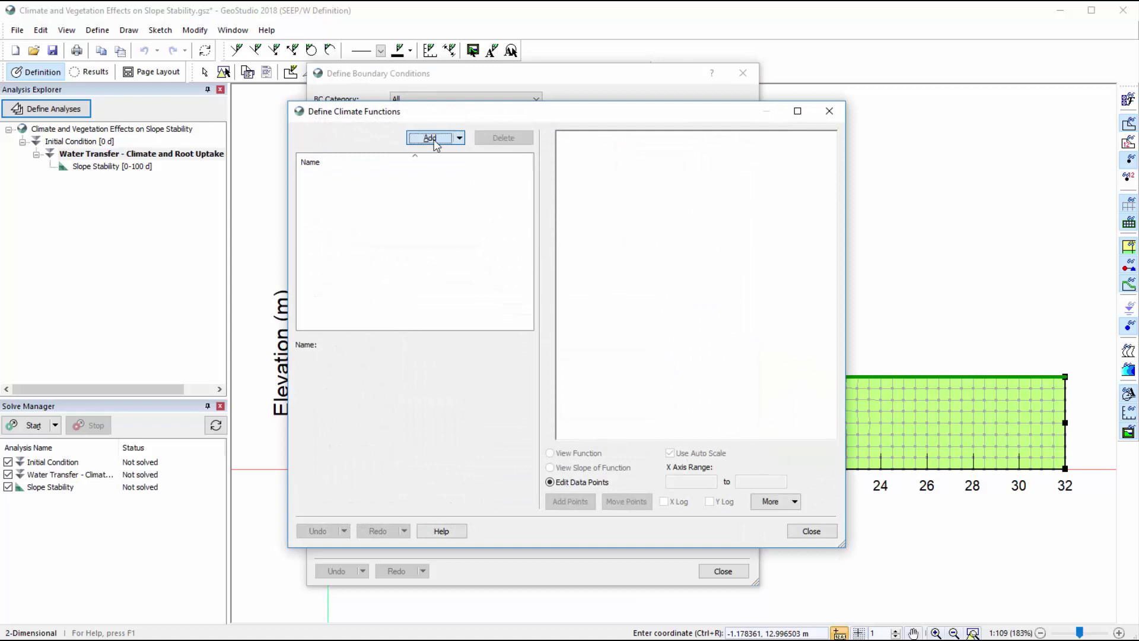
{"action": "left_click", "coordinate": [413, 384]}
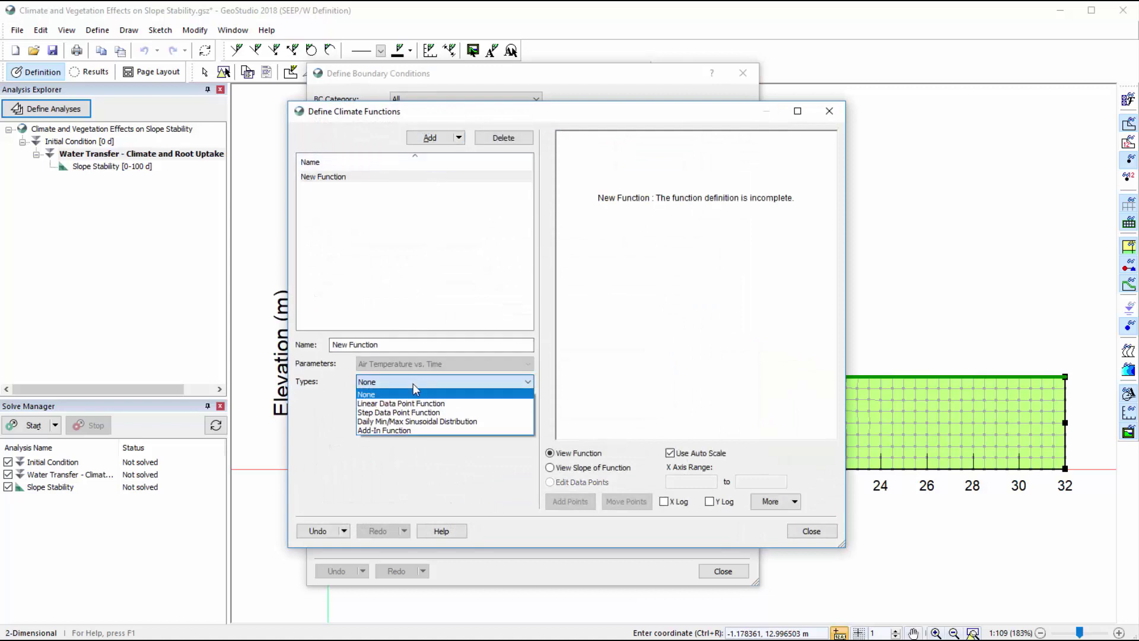
{"action": "left_click", "coordinate": [414, 404]}
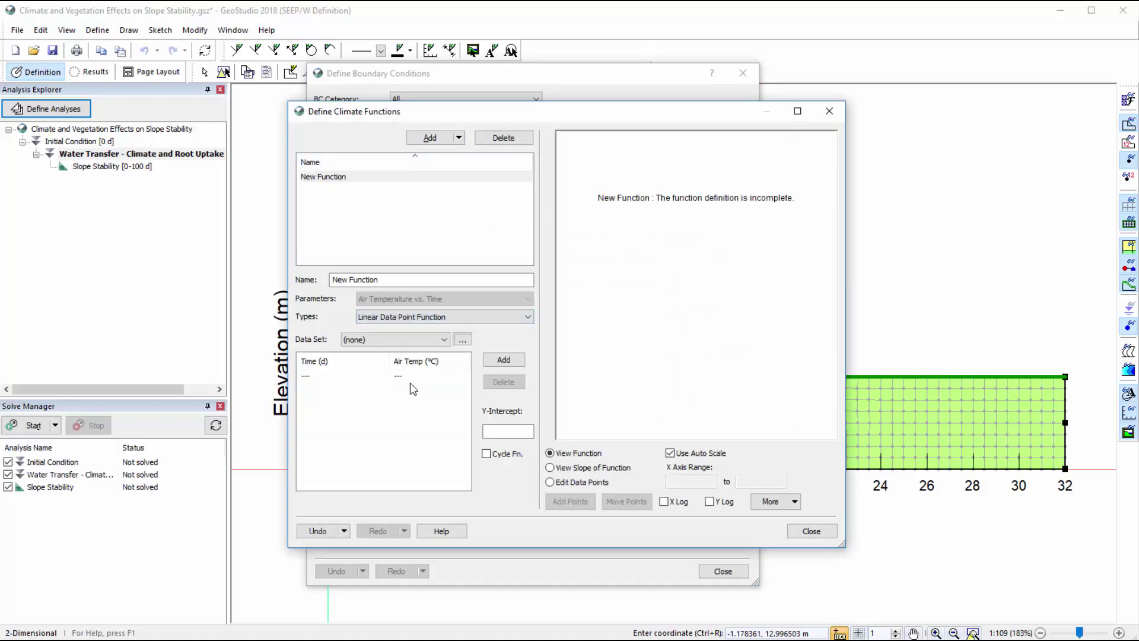
{"action": "left_click", "coordinate": [410, 342]}
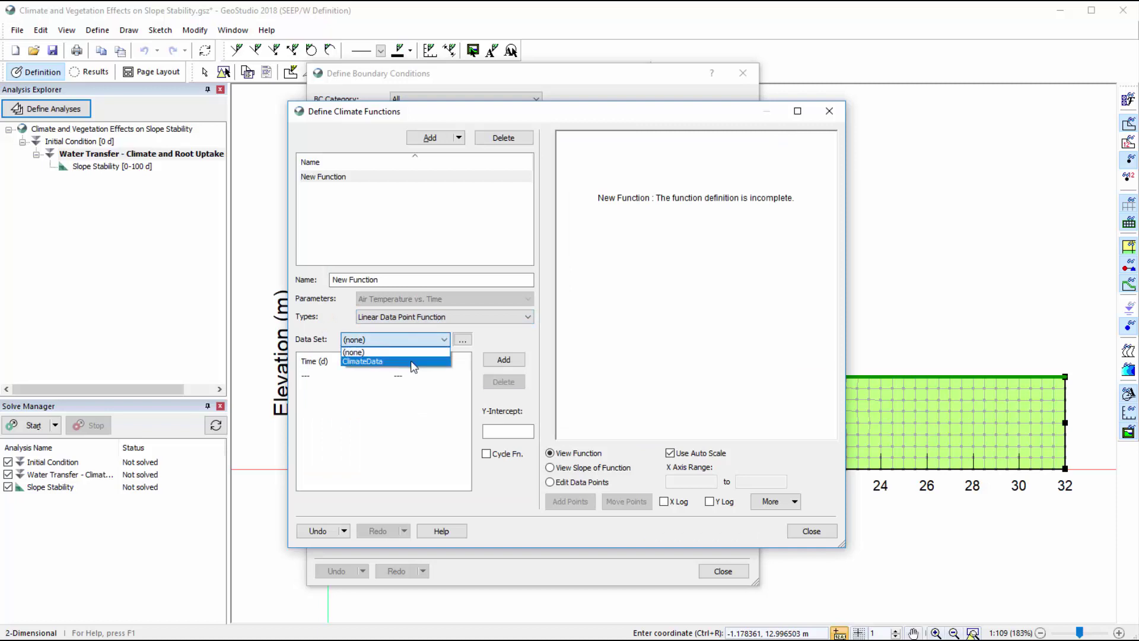
{"action": "left_click", "coordinate": [413, 361]}
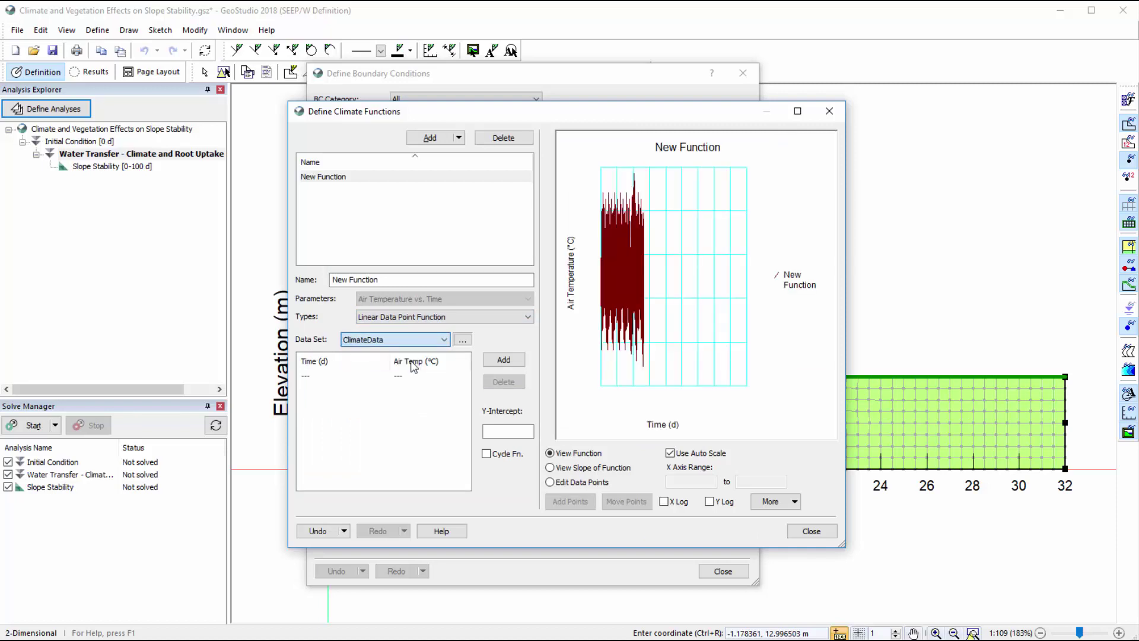